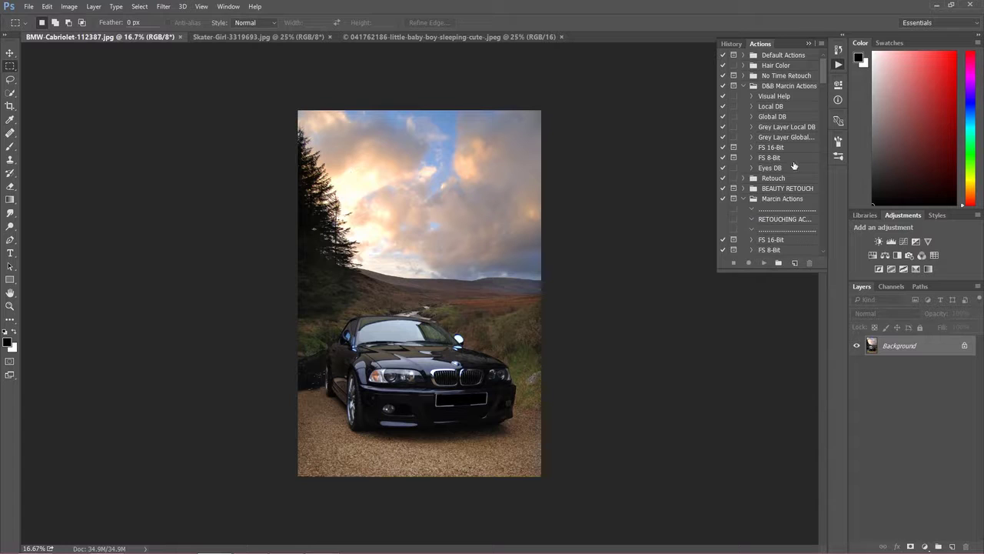
# Step: Play the Brighten and Darken actions from the BASIC WORKFLOW group on the car photo
pyautogui.moveTo(824, 74); pyautogui.dragTo(810, 138)
pyautogui.click(775, 93)
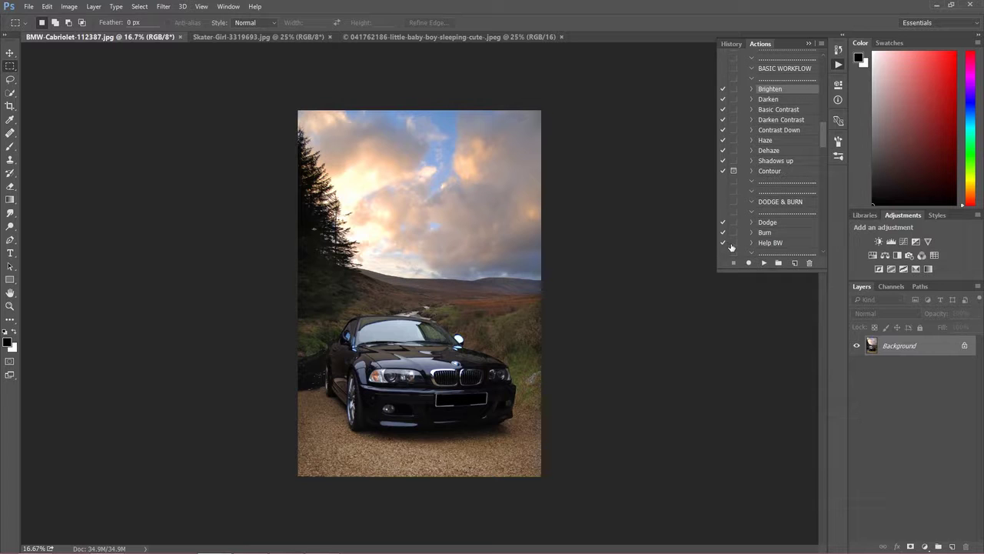
pyautogui.click(763, 262)
pyautogui.click(769, 99)
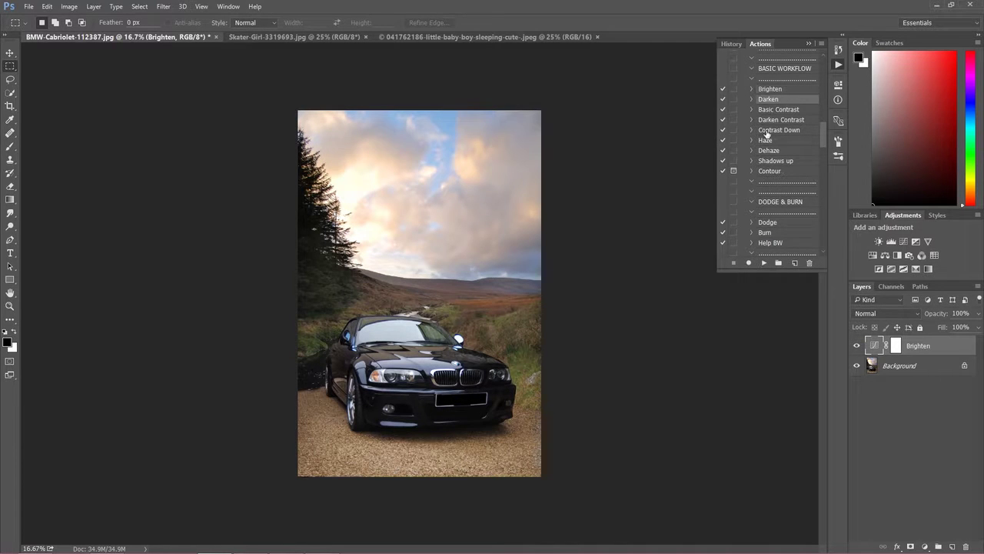
pyautogui.click(763, 262)
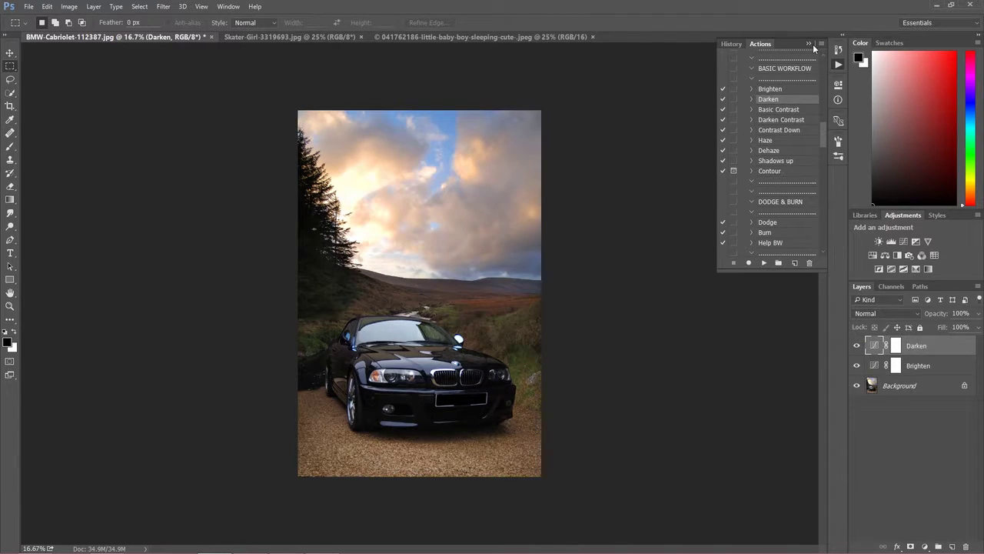
# Step: Hide the Darken layer and inspect the curve of the Brighten layer
pyautogui.click(856, 345)
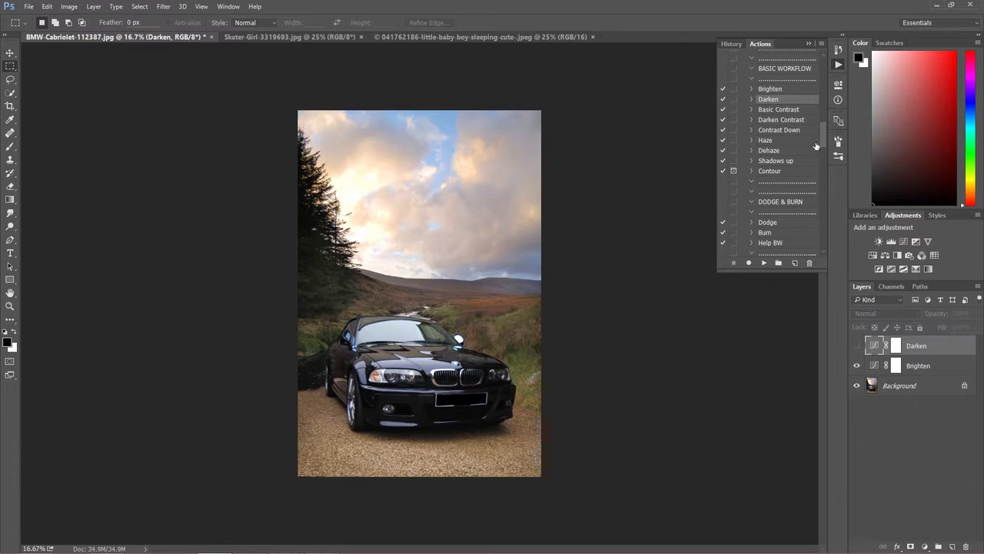
pyautogui.click(808, 43)
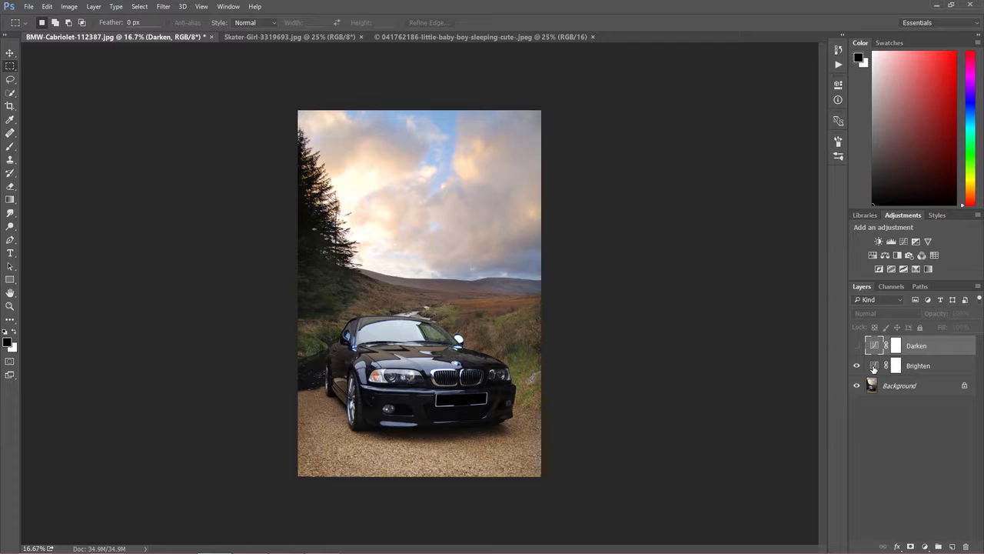
pyautogui.click(896, 368)
pyautogui.doubleClick(896, 367)
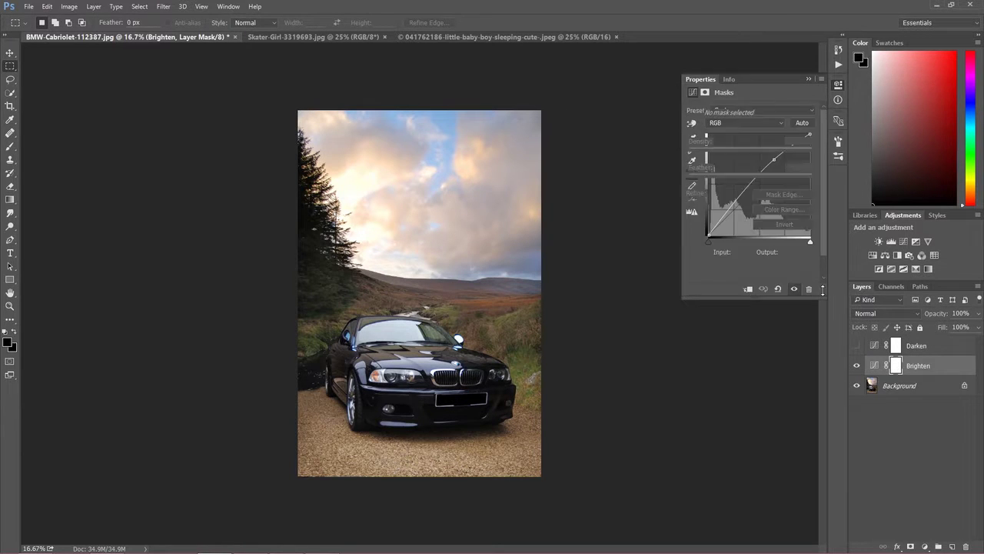
pyautogui.click(705, 92)
pyautogui.click(693, 92)
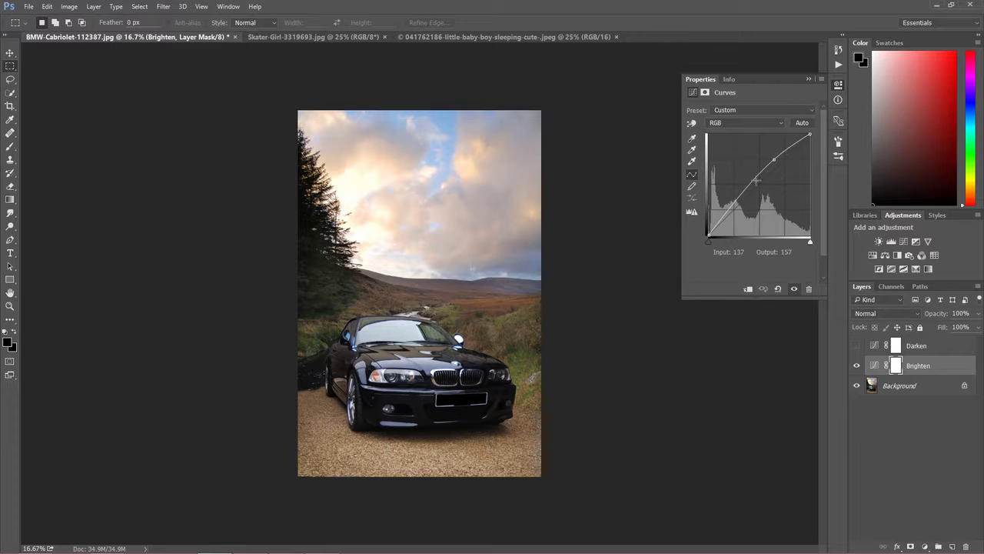
# Step: Show the Darken layer, hide Brighten, and inspect the curve of the Darken layer
pyautogui.click(857, 345)
pyautogui.click(856, 365)
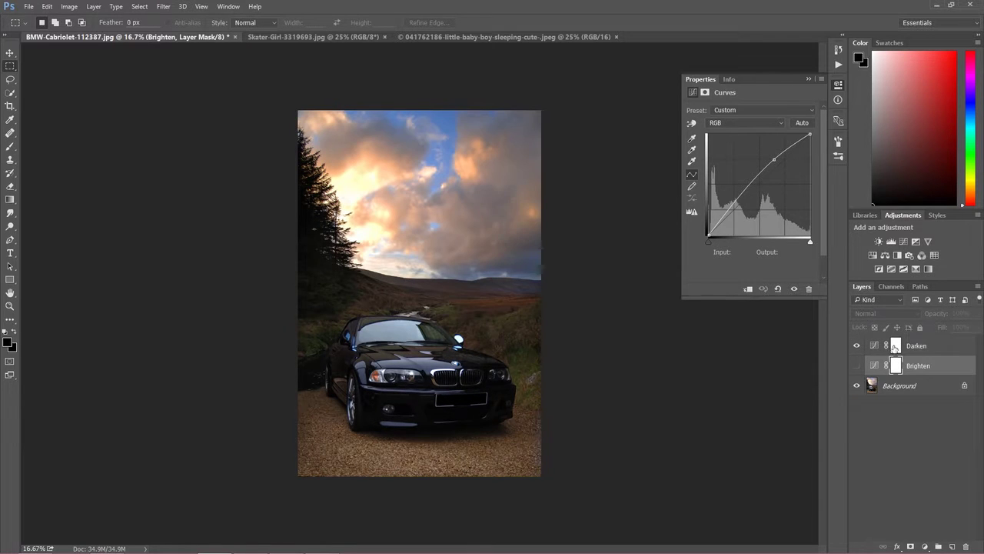
pyautogui.click(896, 345)
pyautogui.click(693, 92)
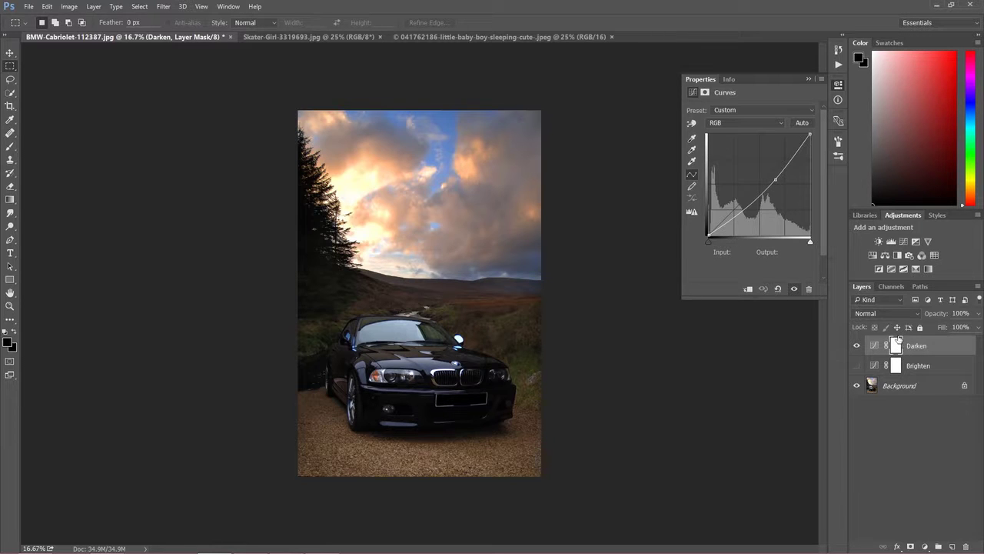
# Step: Delete the Darken and Brighten adjustment layers, leaving only the Background
pyautogui.press('Delete')
pyautogui.press('Delete')
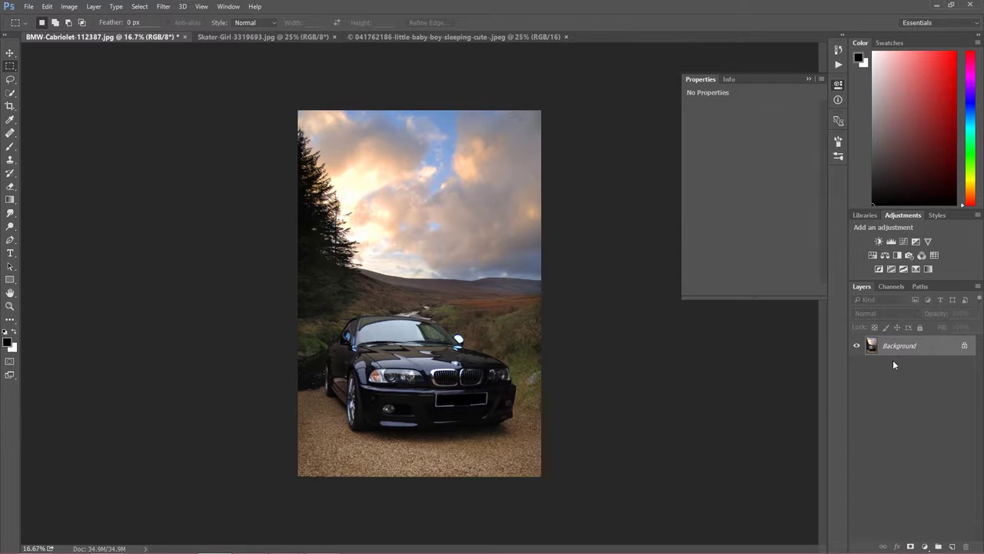
pyautogui.click(809, 80)
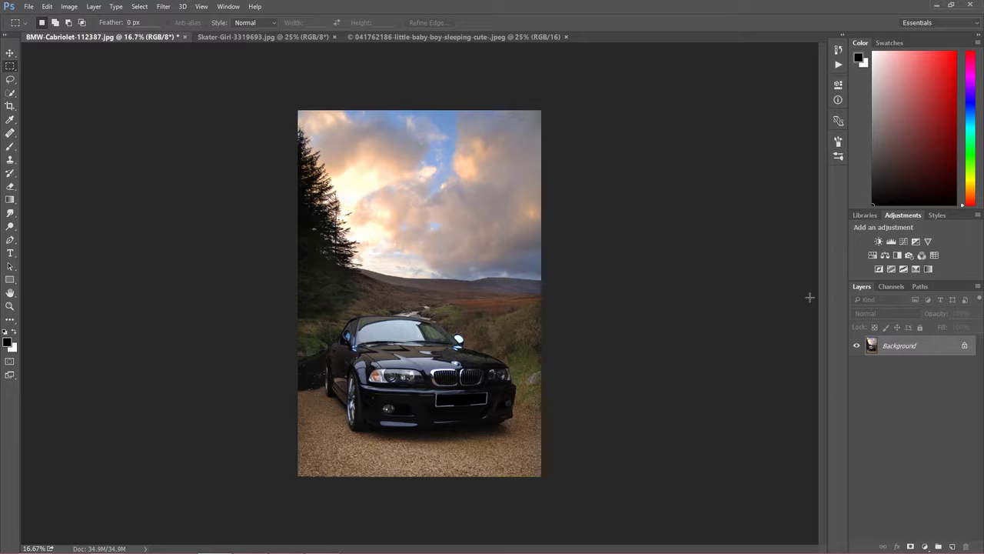
# Step: Add a Curves adjustment layer above the car photo's Background
pyautogui.click(925, 546)
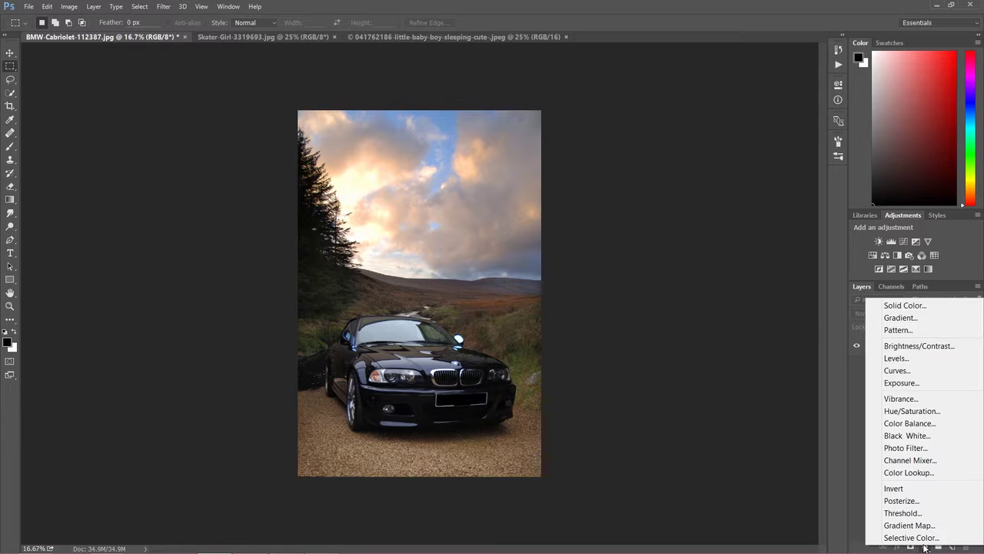
pyautogui.click(903, 243)
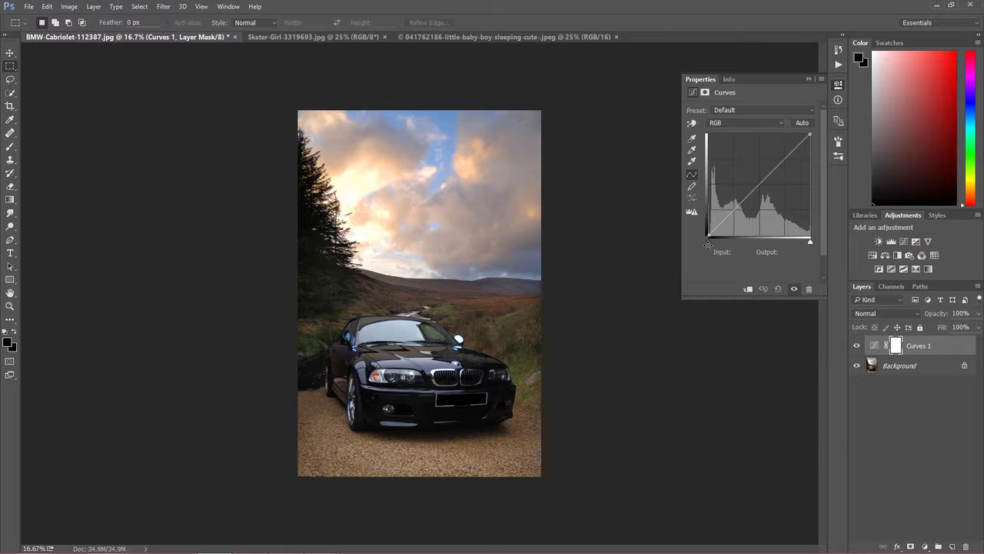
# Step: Try raising the curve's black point to output 49 and 120, and return it to output 0
pyautogui.moveTo(710, 241)
pyautogui.mouseDown()
pyautogui.moveTo(746, 248)
pyautogui.moveTo(703, 240)
pyautogui.mouseUp()
pyautogui.click(709, 242)
pyautogui.moveTo(708, 241); pyautogui.dragTo(709, 214)
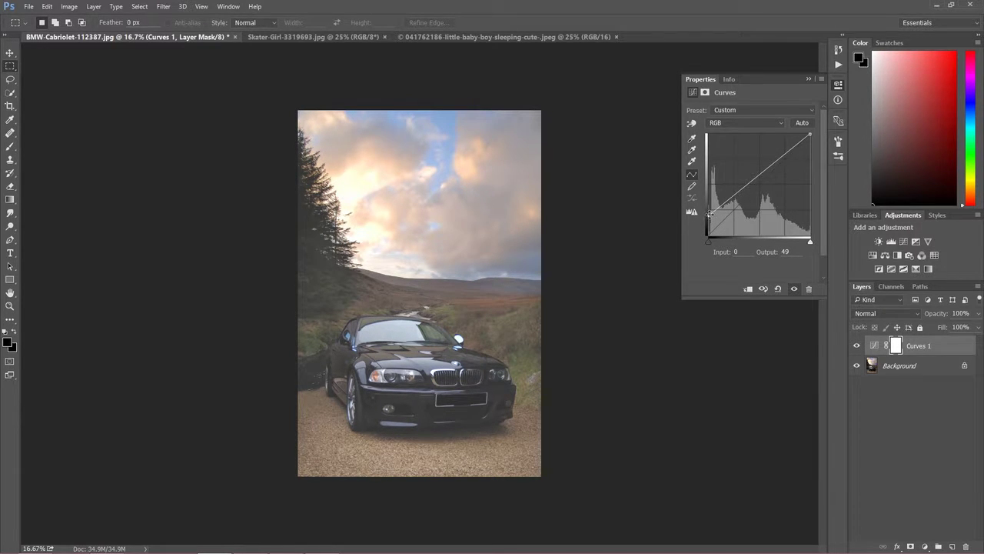
pyautogui.moveTo(709, 214); pyautogui.dragTo(709, 187)
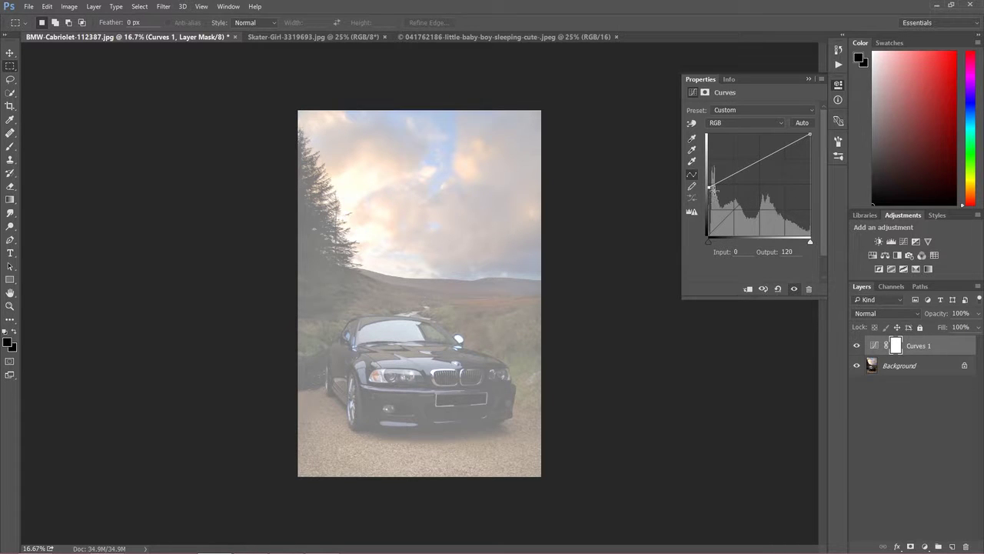
pyautogui.moveTo(712, 186); pyautogui.dragTo(700, 240)
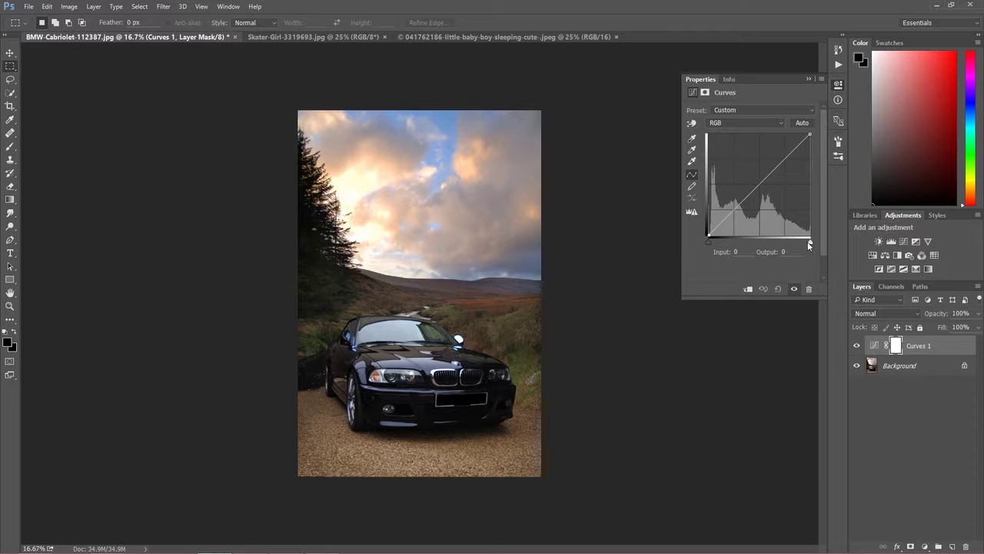
# Step: Try flattening the curve with white point outputs 168 and 185 and black point output 65, and restore the straight diagonal
pyautogui.moveTo(810, 244)
pyautogui.mouseDown()
pyautogui.moveTo(767, 241)
pyautogui.moveTo(814, 245)
pyautogui.mouseUp()
pyautogui.moveTo(810, 135); pyautogui.dragTo(818, 183)
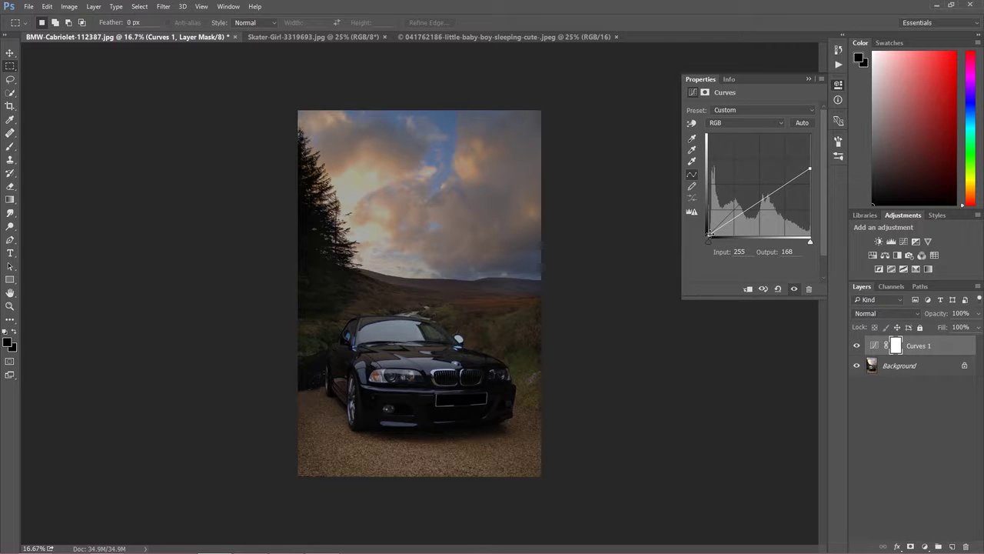
pyautogui.moveTo(709, 233); pyautogui.dragTo(710, 207)
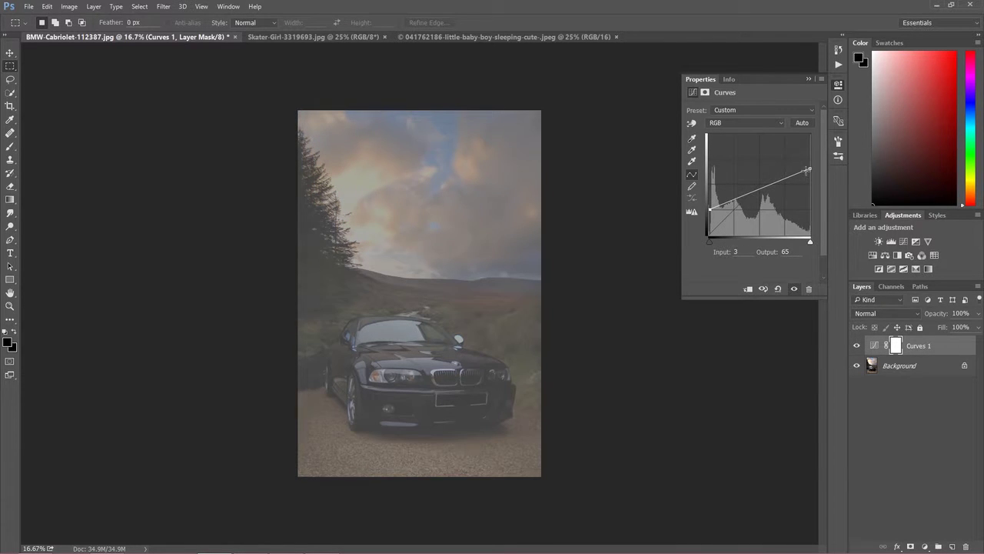
pyautogui.moveTo(808, 167); pyautogui.dragTo(810, 162)
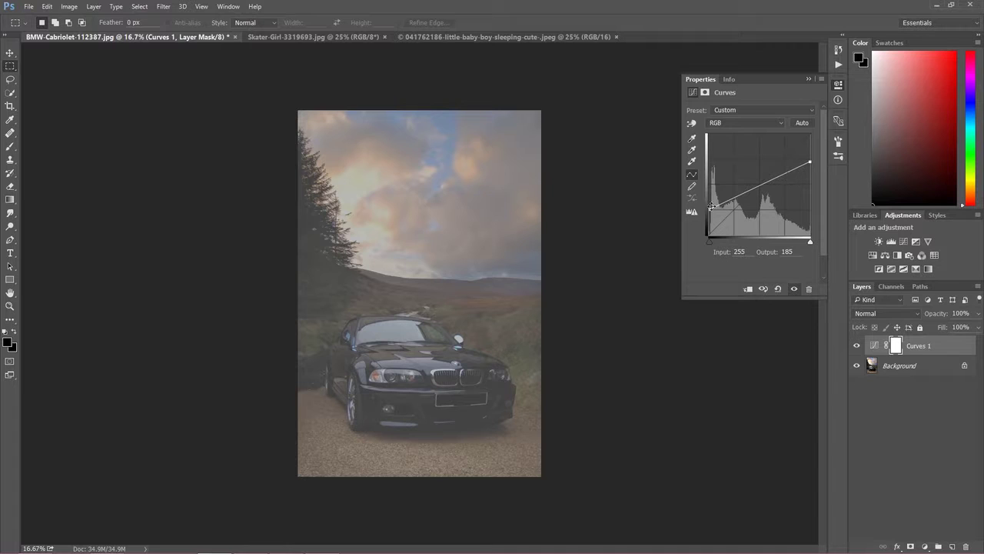
pyautogui.moveTo(710, 207); pyautogui.dragTo(709, 236)
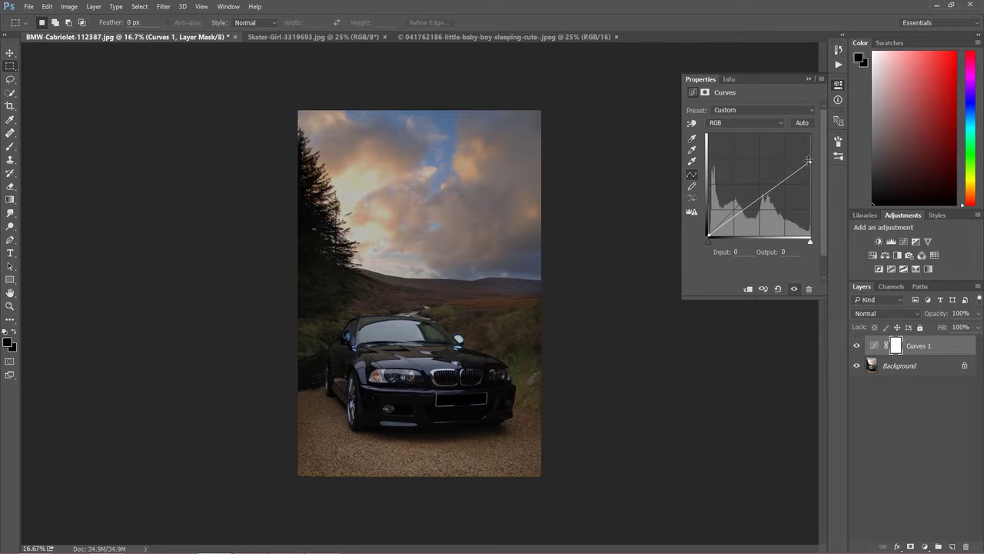
pyautogui.moveTo(810, 162); pyautogui.dragTo(809, 135)
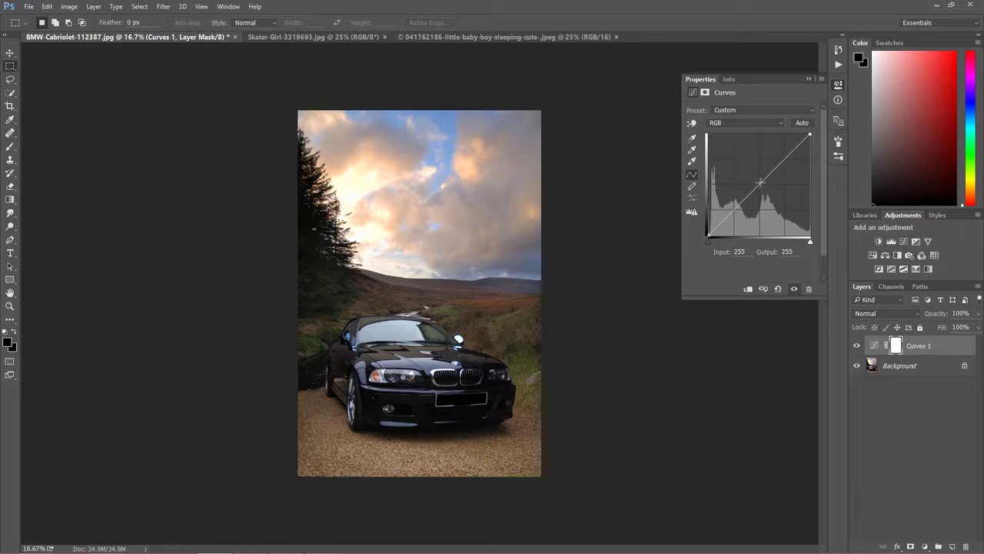
# Step: Brighten the car photo by bending the curve's midpoint to input 142, output 176, and compare it with the original
pyautogui.moveTo(760, 182); pyautogui.dragTo(765, 165)
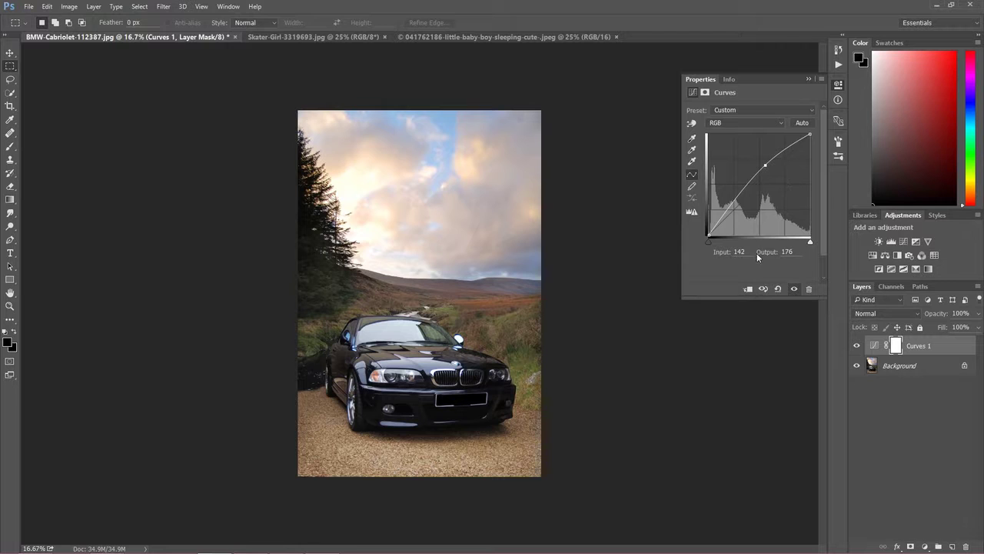
pyautogui.click(857, 347)
pyautogui.click(856, 347)
# Step: Darken the car photo by moving the curve's midpoint to input 156, output 126, and compare it with the original
pyautogui.moveTo(765, 165); pyautogui.dragTo(771, 186)
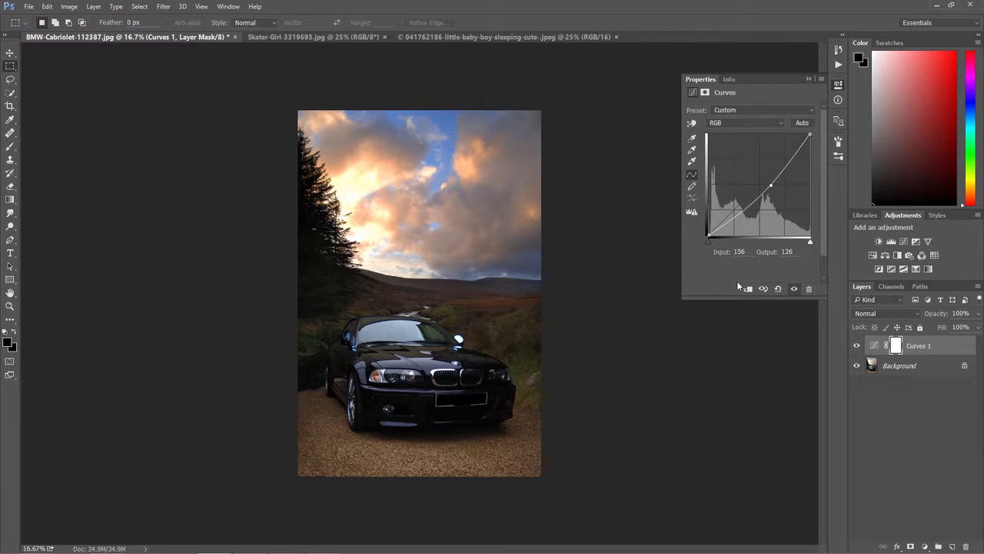
pyautogui.click(857, 346)
pyautogui.click(857, 346)
# Step: Switch to the Skater-Girl image and add a Curves adjustment layer
pyautogui.click(326, 35)
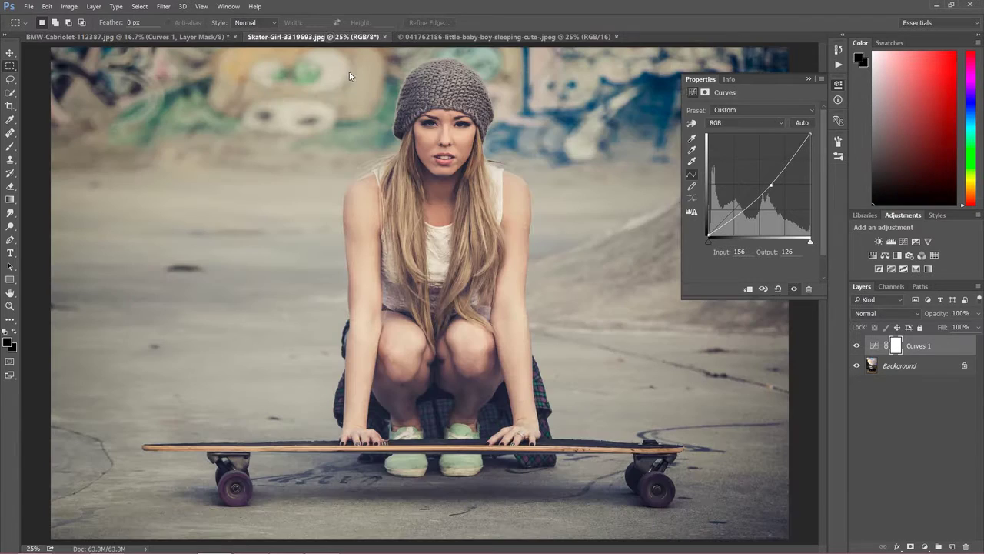
pyautogui.click(808, 80)
pyautogui.click(923, 545)
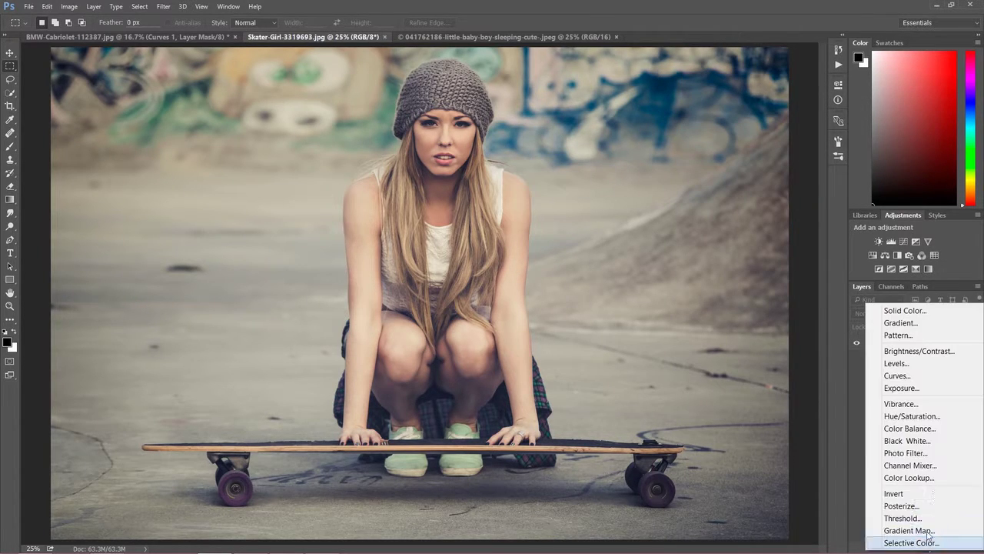
pyautogui.click(900, 376)
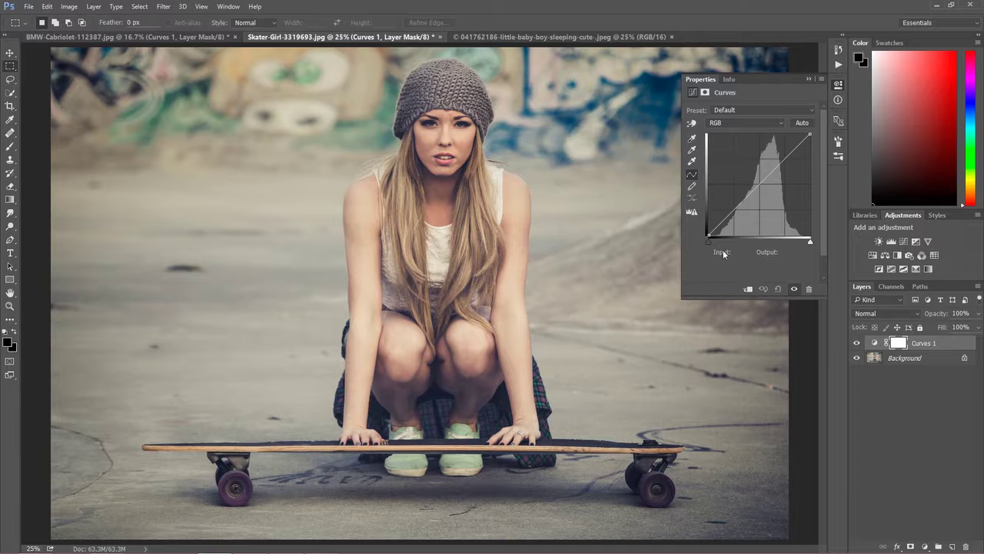
# Step: Shape a contrast S-curve with points at input 64, output 47 and input 150, output 162, and compare before and after
pyautogui.moveTo(736, 205); pyautogui.dragTo(733, 217)
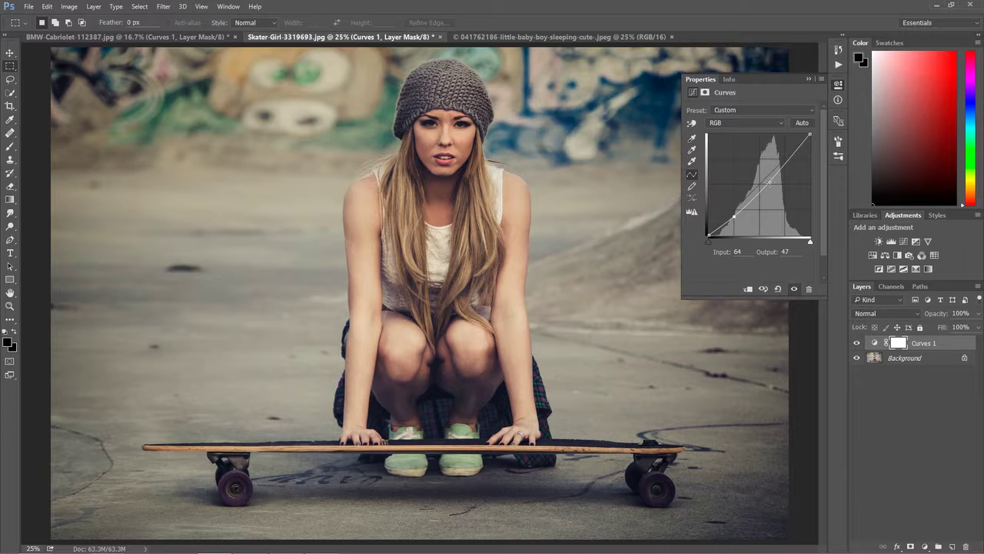
pyautogui.moveTo(775, 172); pyautogui.dragTo(768, 171)
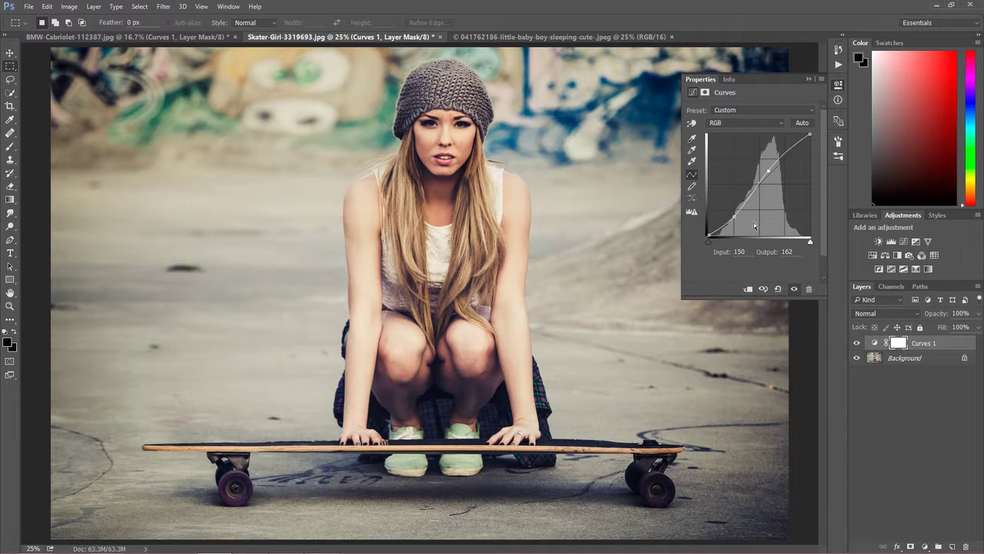
pyautogui.click(856, 343)
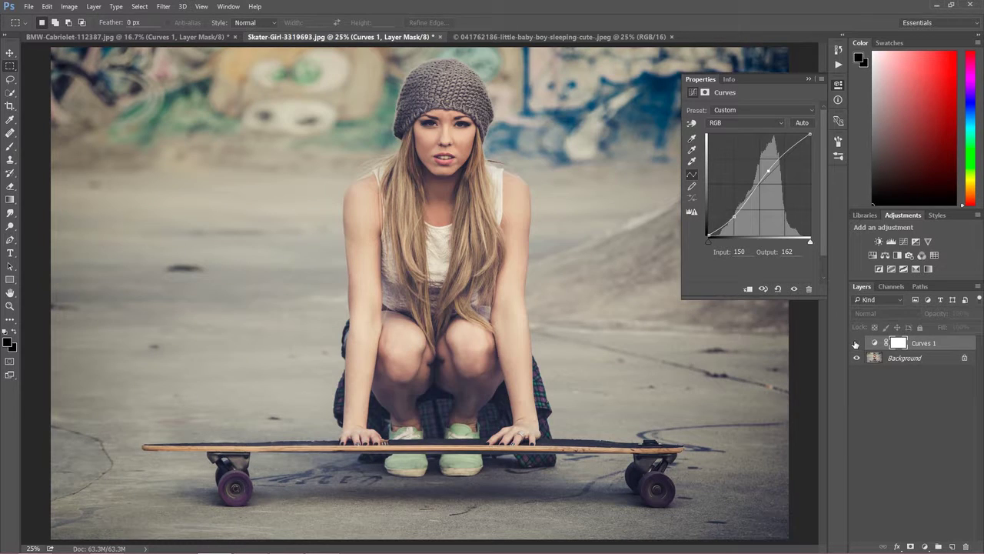
pyautogui.click(856, 344)
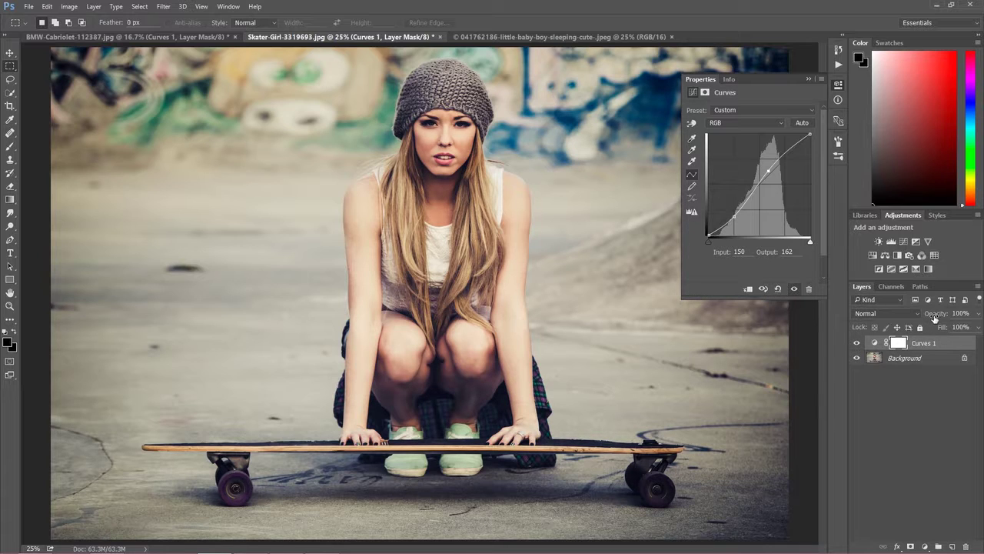
# Step: Reduce the Curves layer's opacity to 59% and compare the result with the original
pyautogui.moveTo(934, 314); pyautogui.dragTo(915, 314)
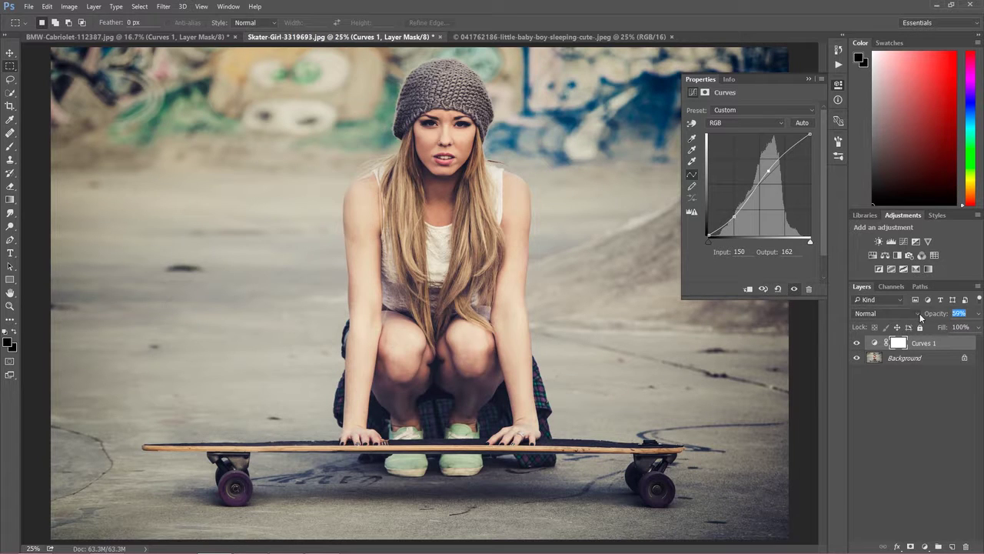
pyautogui.click(856, 345)
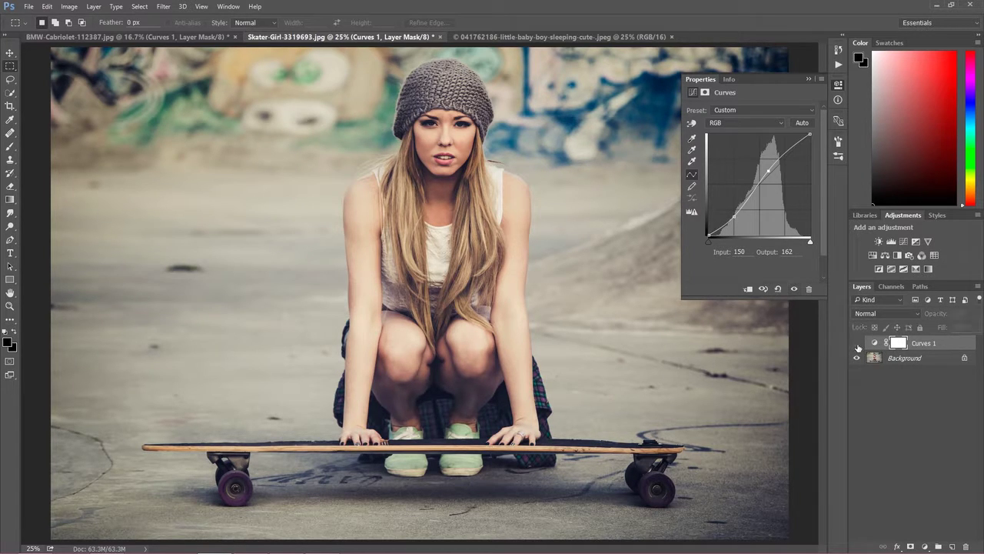
pyautogui.click(857, 346)
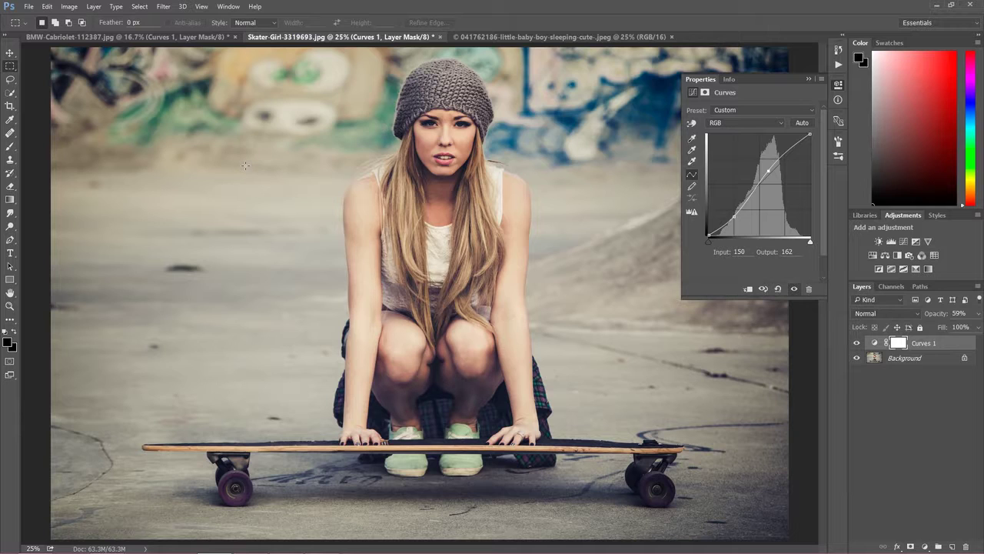
# Step: Set the curve's white point by sampling the skater's white top and its black point from a dark area beside her hand
pyautogui.click(695, 164)
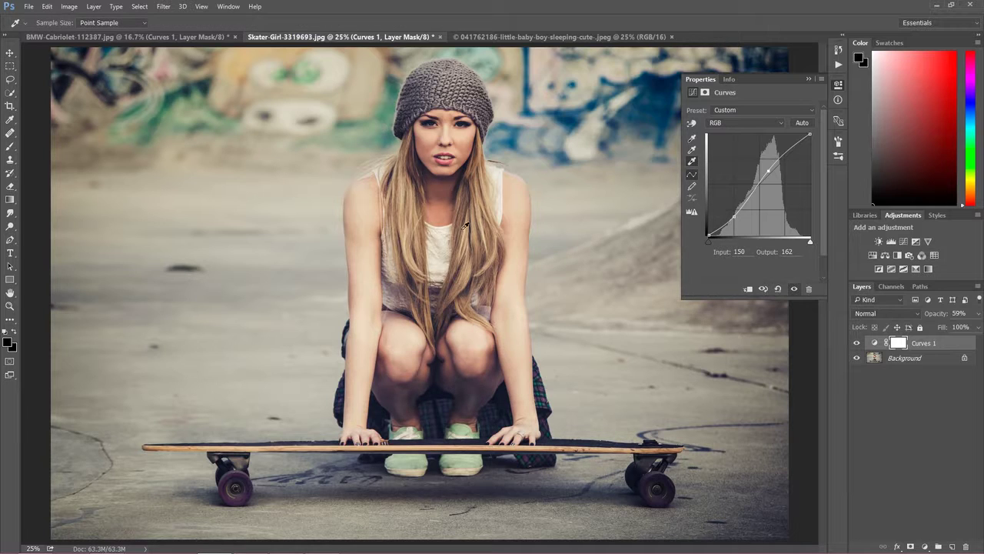
pyautogui.click(446, 249)
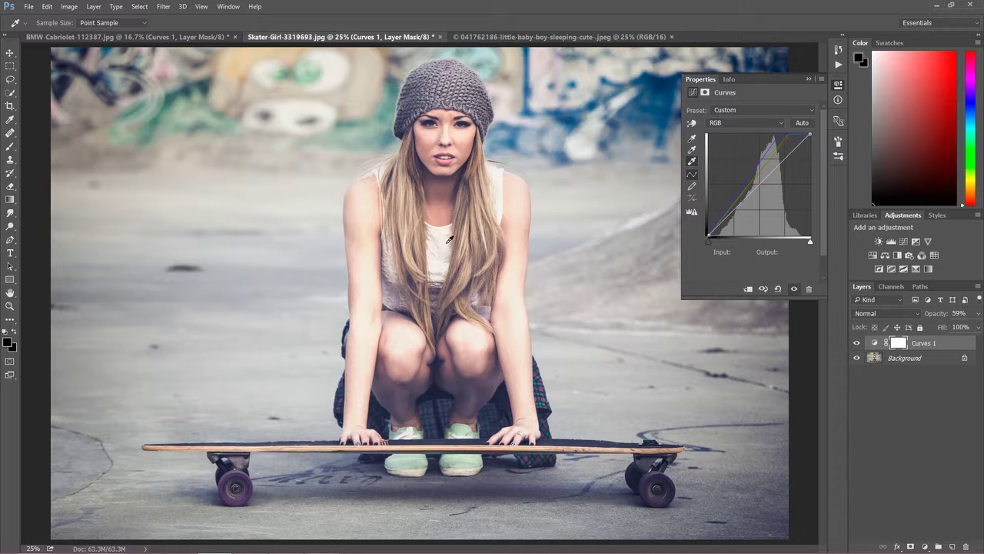
pyautogui.click(692, 139)
pyautogui.click(573, 437)
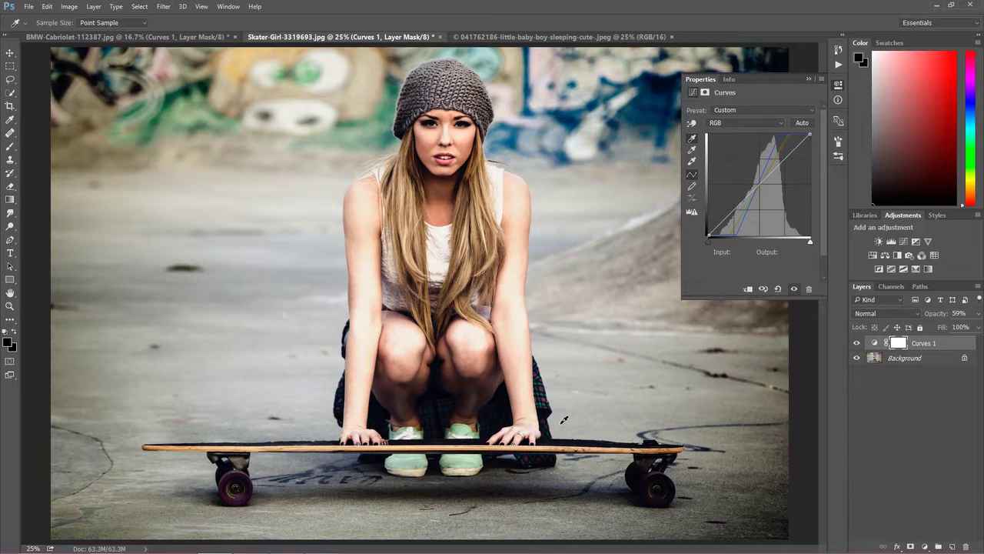